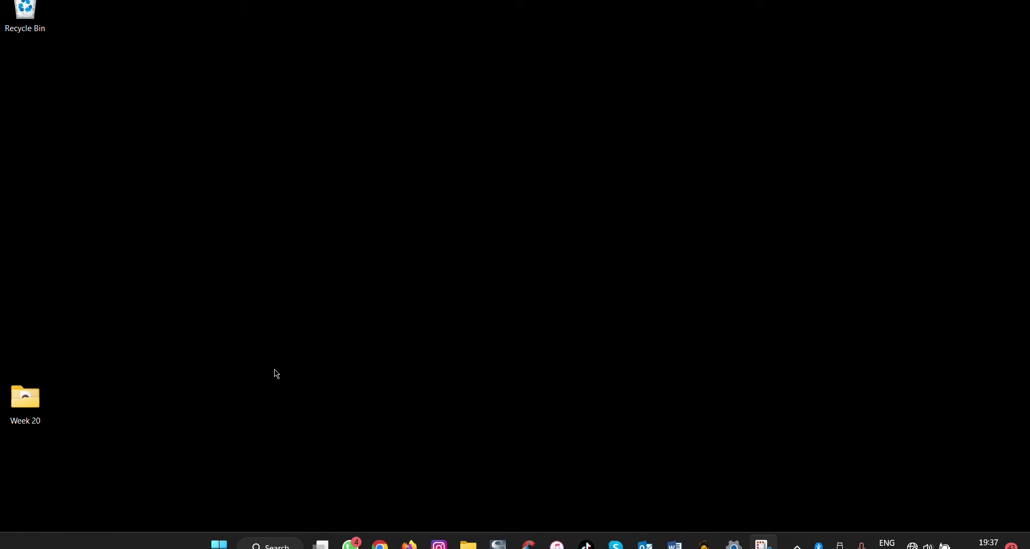
Open the Advanced network settings page under Network & internet in Windows Settings
left_click(218, 545)
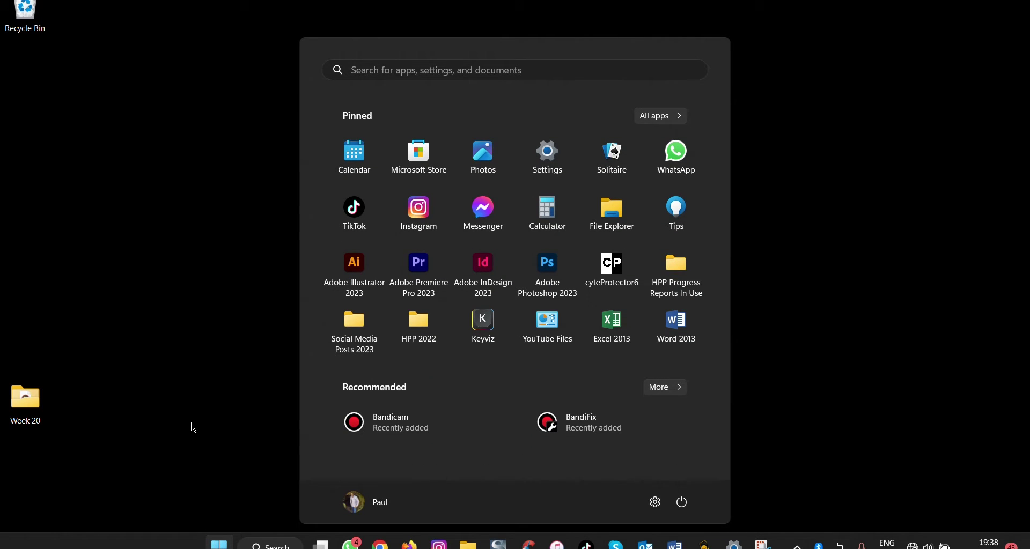
left_click(554, 159)
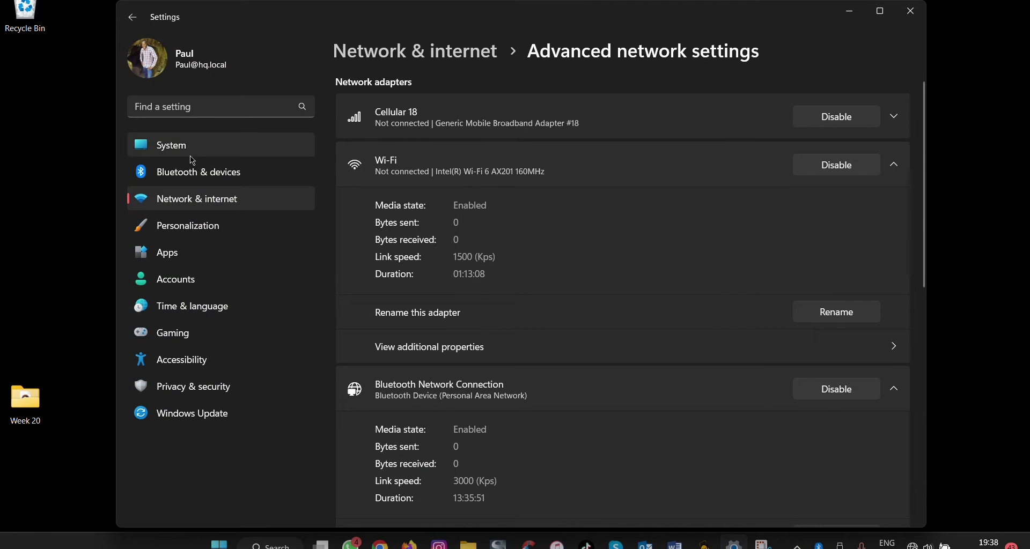
left_click(198, 202)
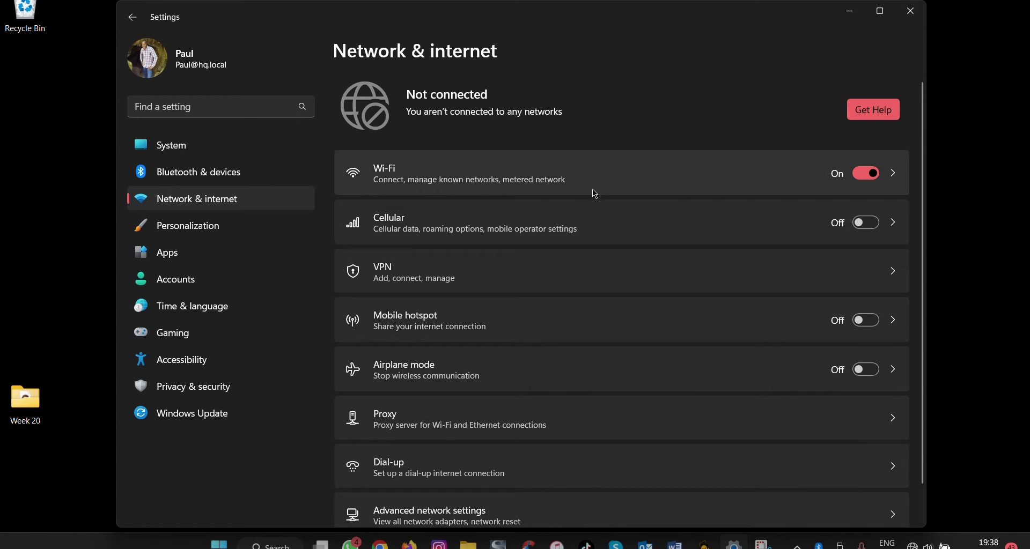
scroll(594, 192, "down", 1)
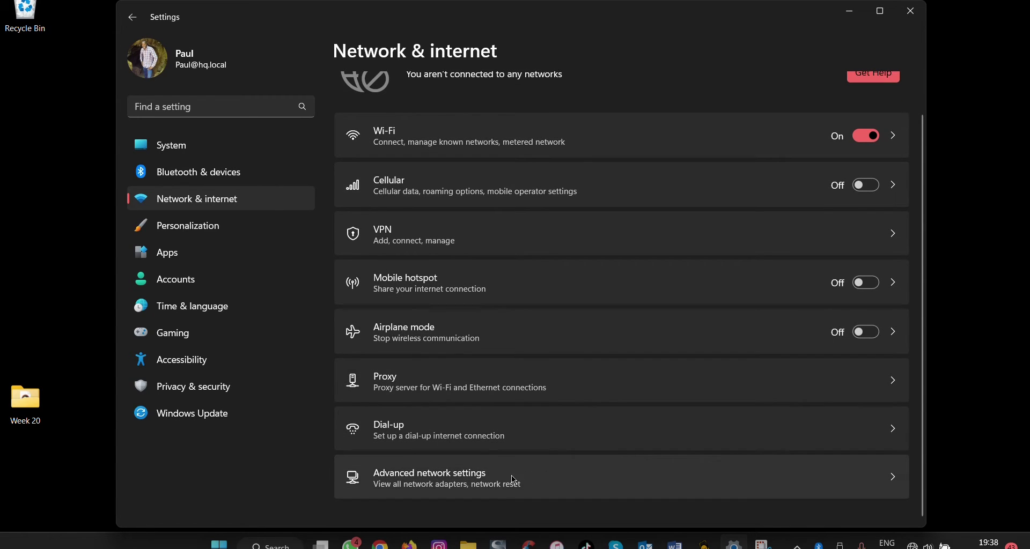
left_click(464, 486)
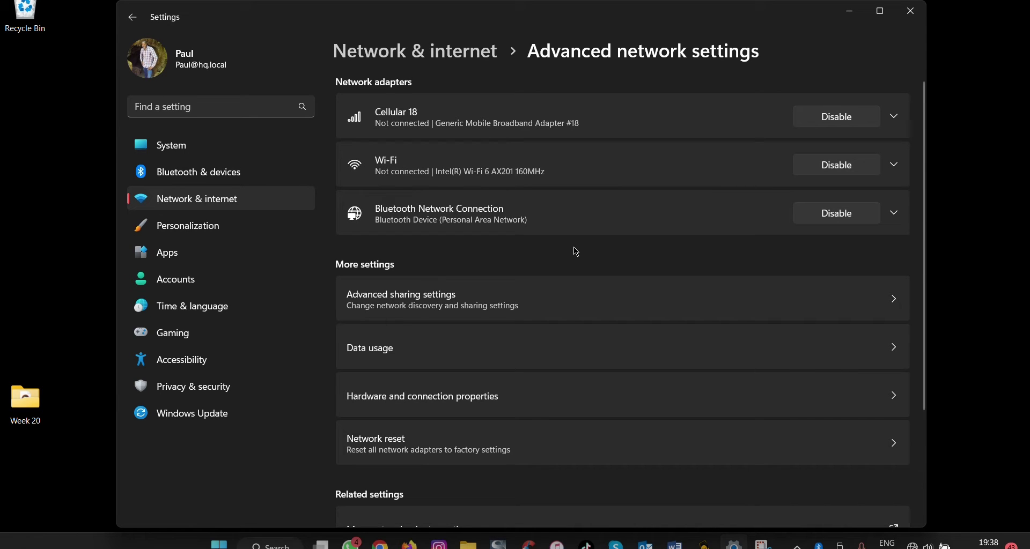
Expand the Wi-Fi adapter's details and view its rename dialog without changing the name
left_click(832, 118)
left_click(897, 164)
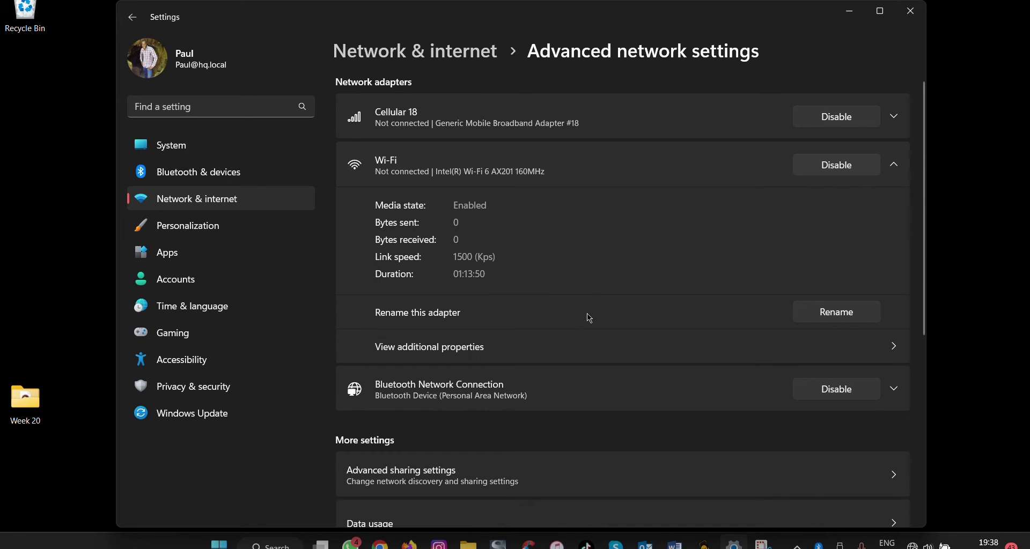
left_click(827, 321)
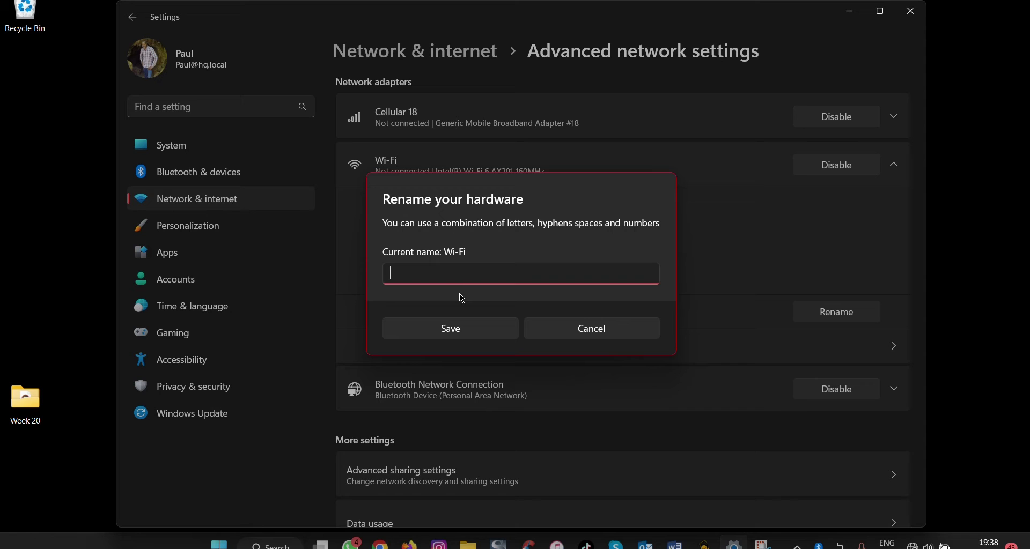
left_click(575, 329)
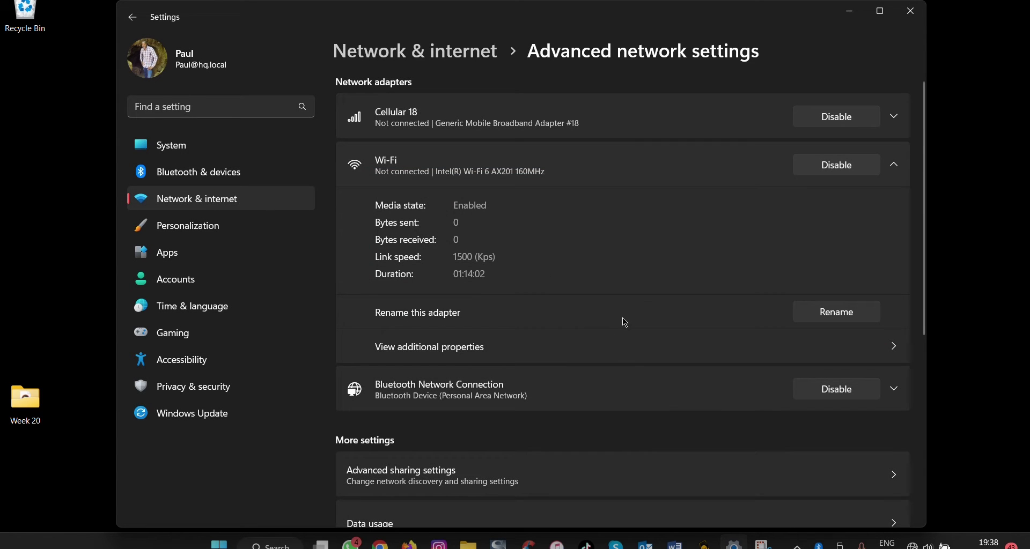
View the Wi-Fi adapter's additional properties and its IP assignment choices, leaving the IP settings without saving
left_click(493, 357)
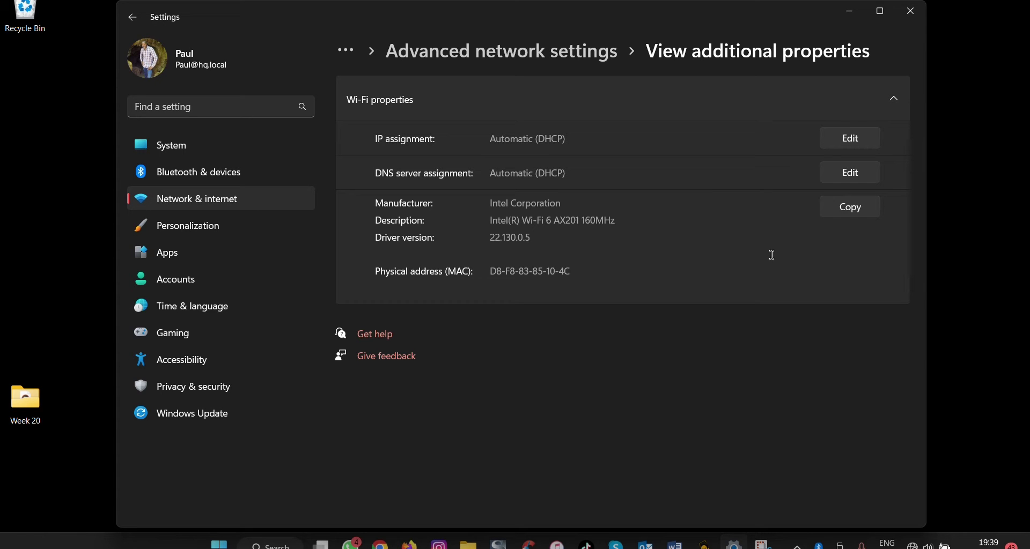
left_click(859, 141)
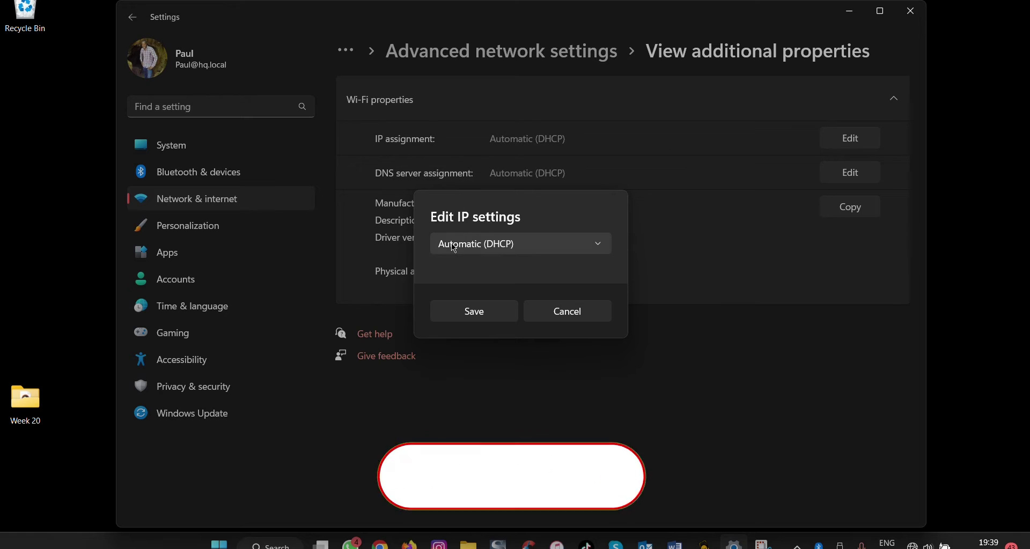
left_click(509, 246)
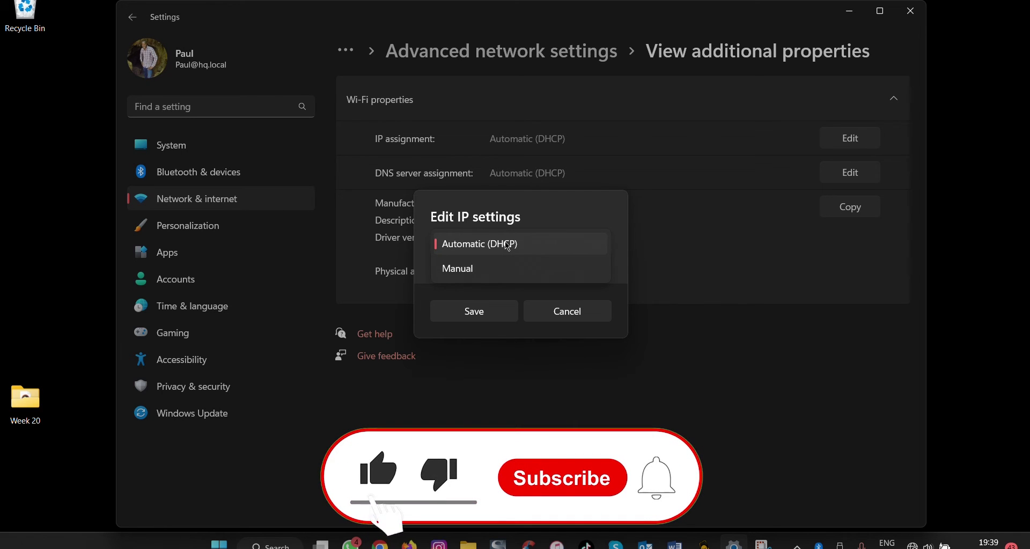
left_click(501, 248)
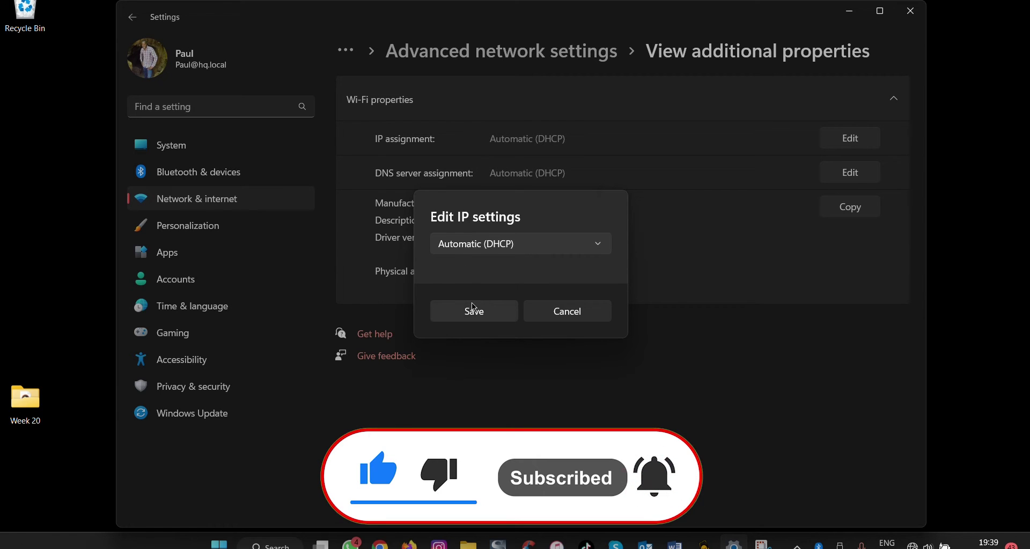
left_click(564, 321)
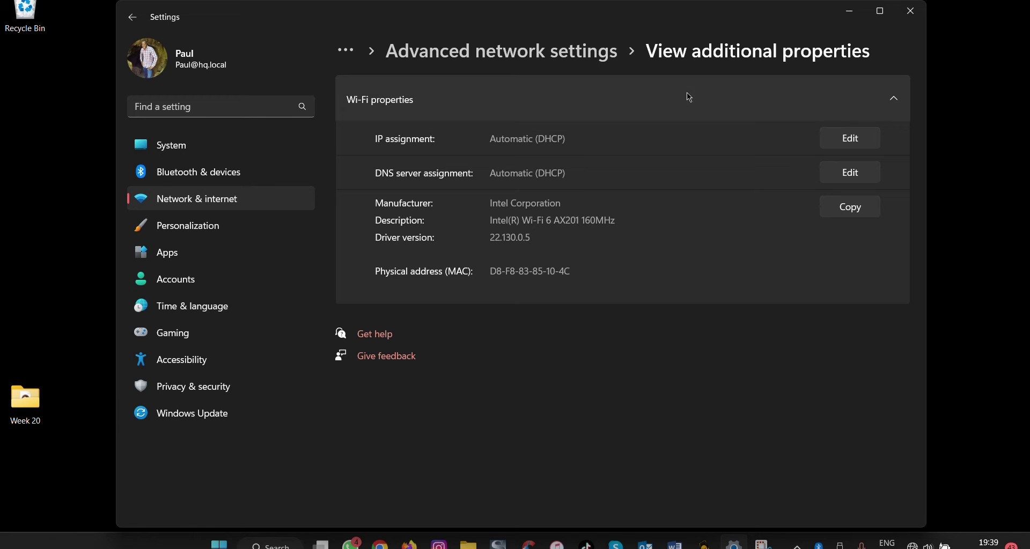
Open Advanced sharing settings and expand the private, domain and all networks sections to examine their sharing options
left_click(537, 52)
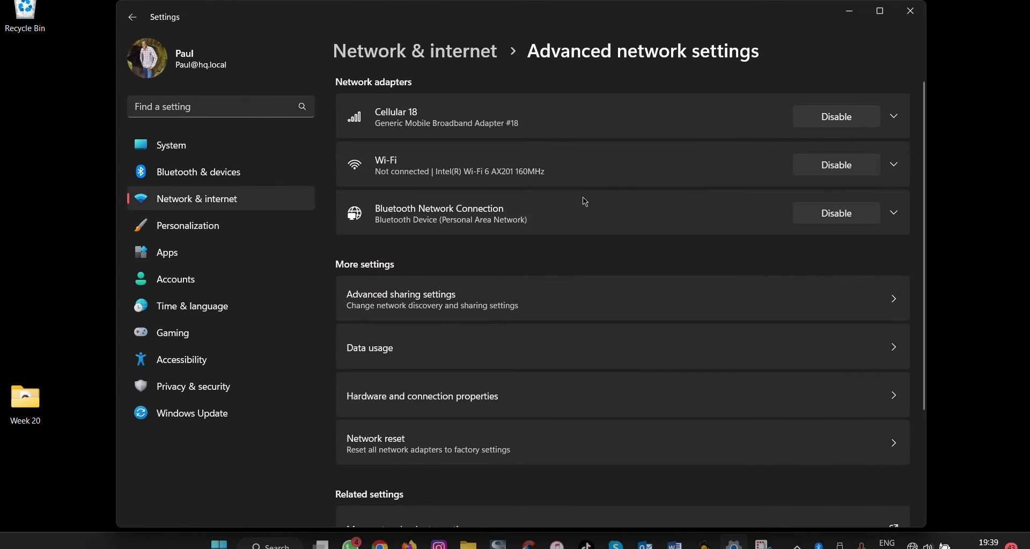
left_click(464, 302)
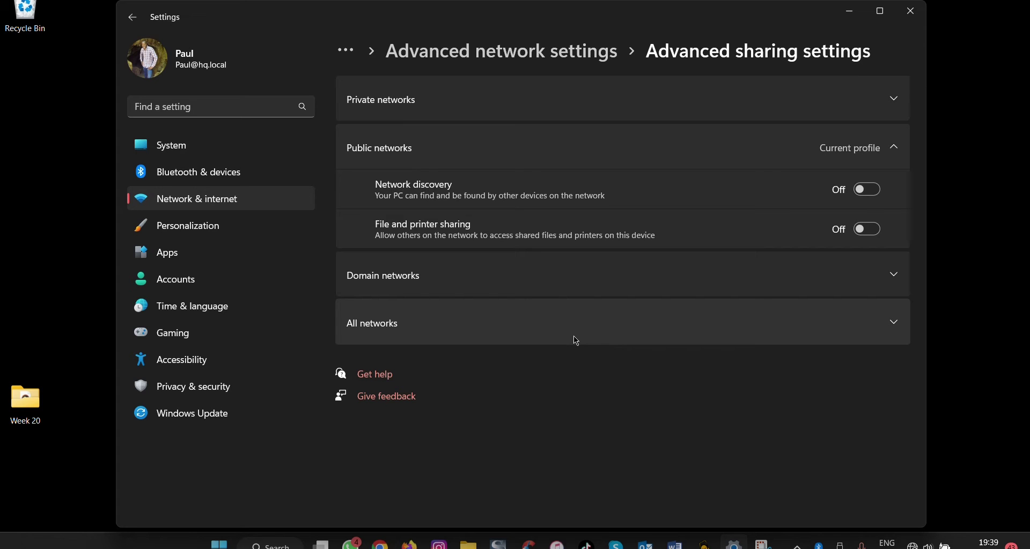
left_click(513, 108)
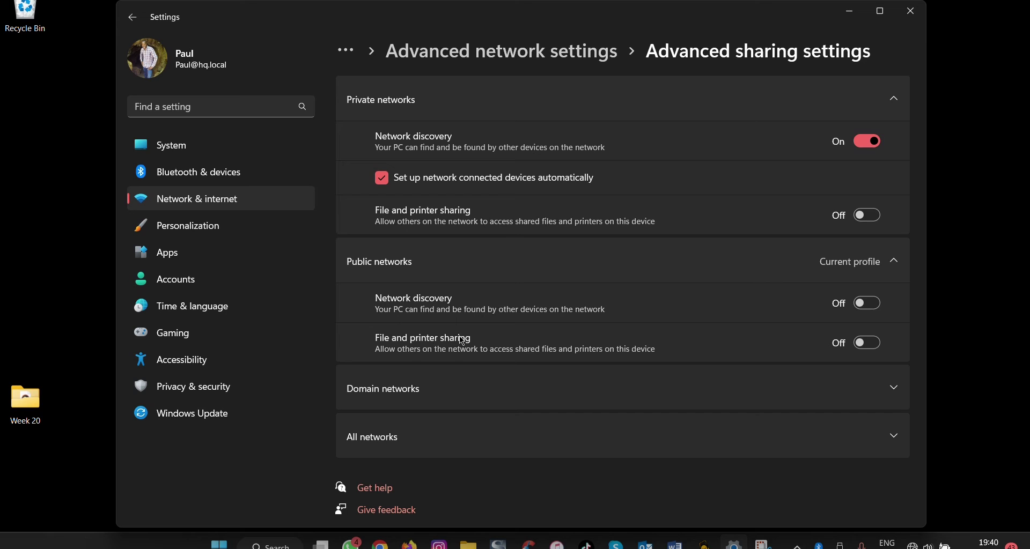
left_click(622, 384)
scroll(616, 372, "down", 1)
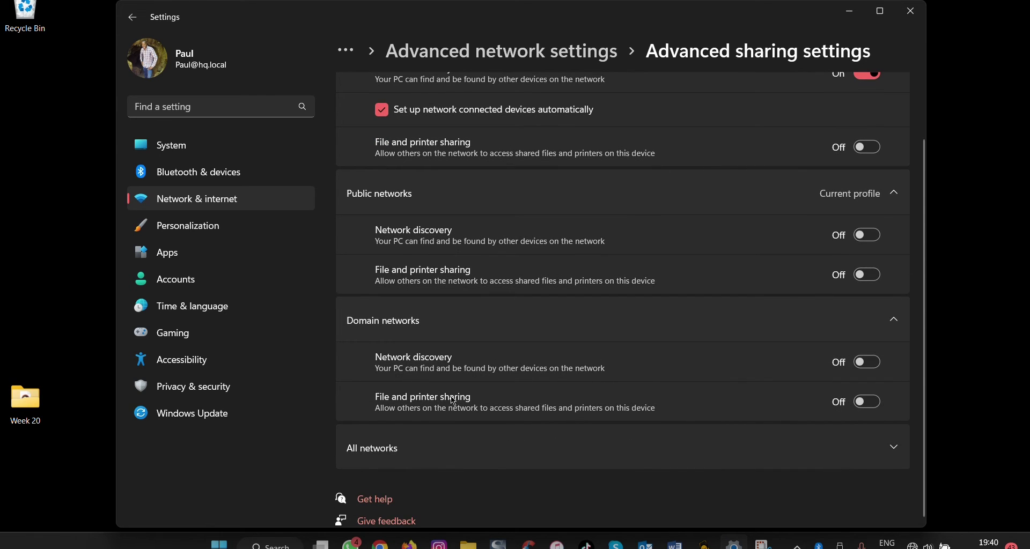
left_click(573, 450)
scroll(575, 446, "down", 1)
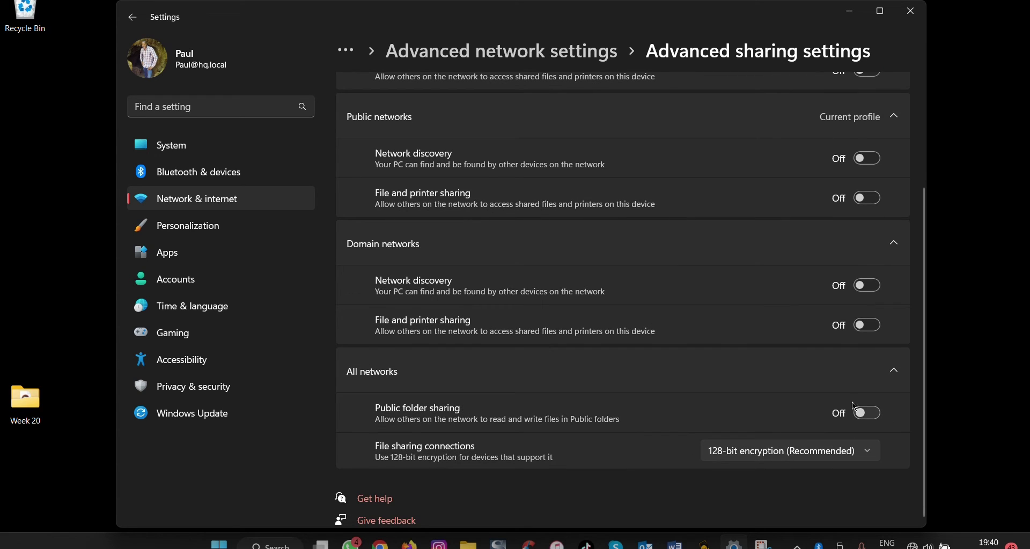
Examine the encryption choices for file sharing connections without changing the selection
left_click(853, 455)
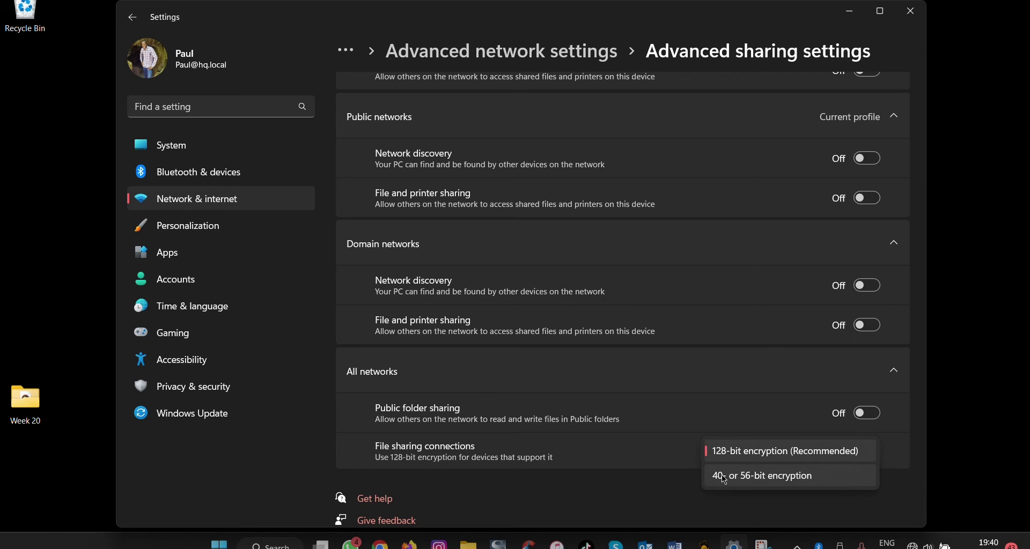
left_click(645, 480)
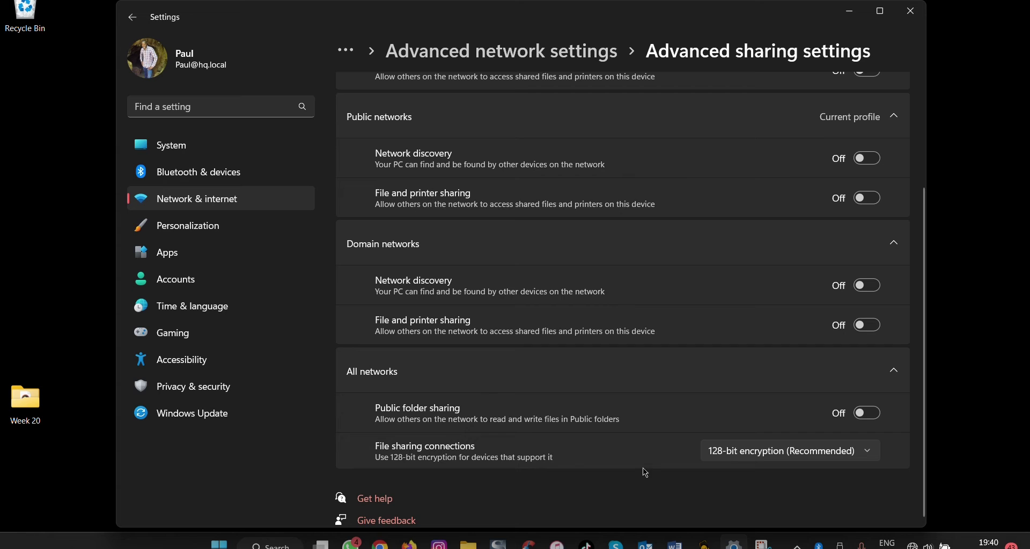
scroll(627, 369, "up", 5)
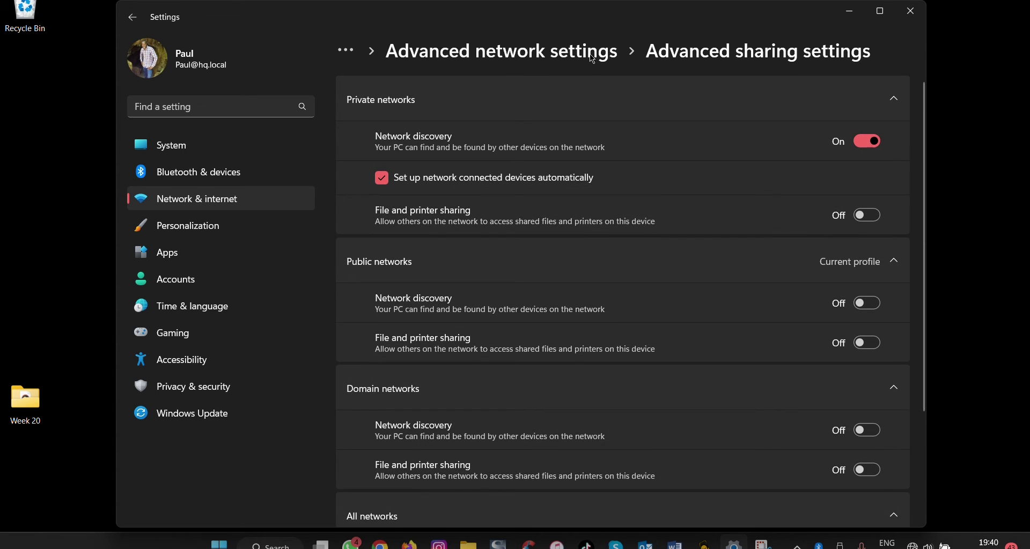
Open Data usage and enter a monthly data limit of 50 GB for Cellular 18
left_click(592, 54)
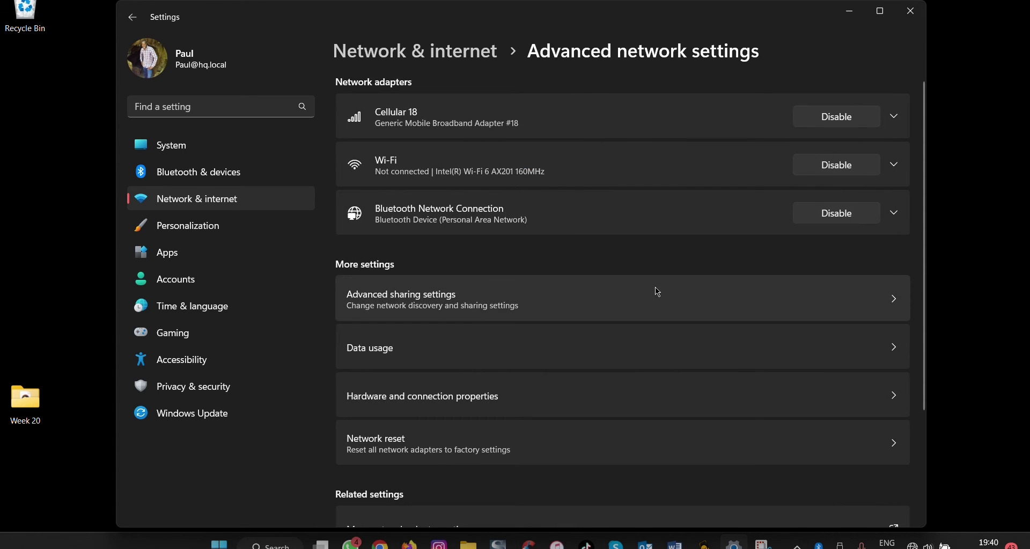
left_click(678, 357)
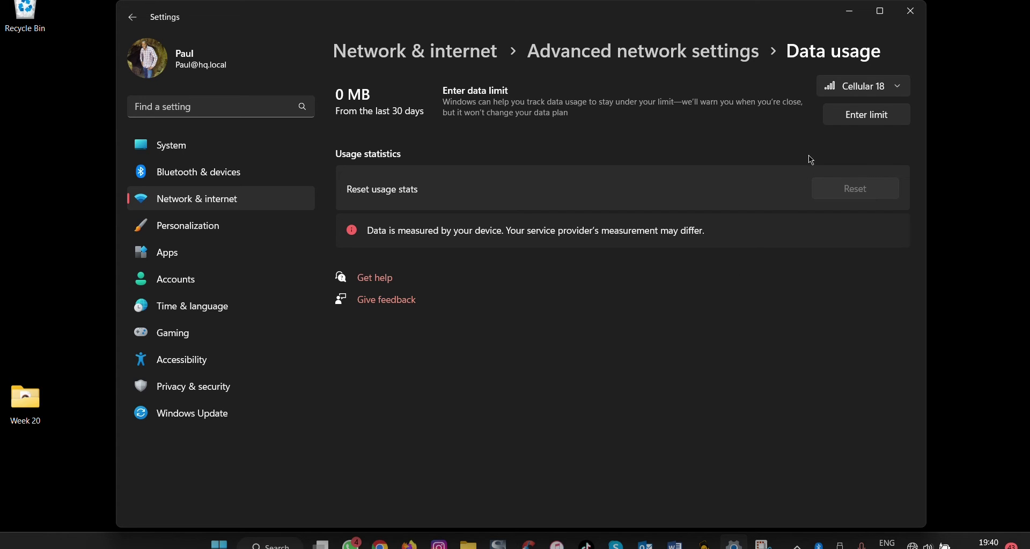
left_click(856, 114)
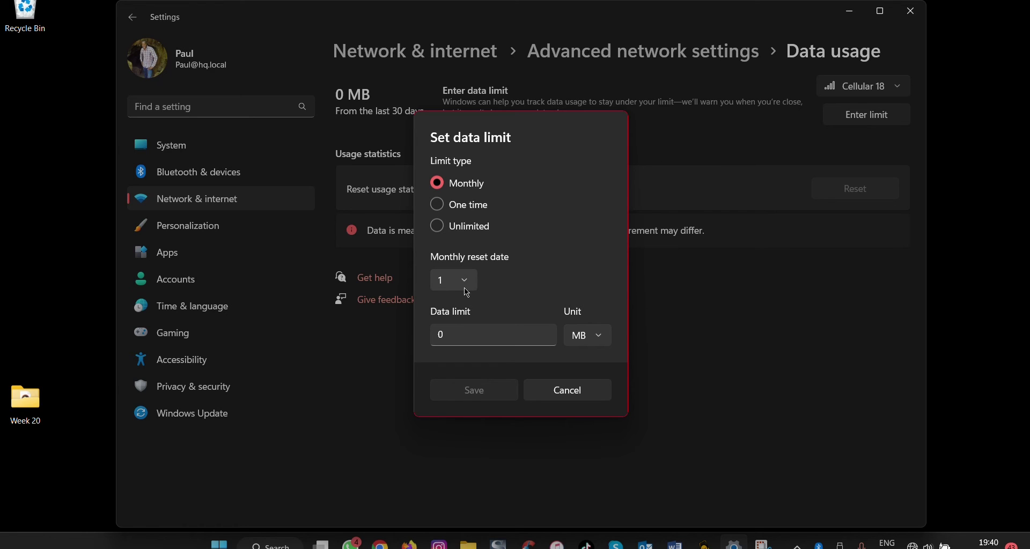
left_click(462, 335)
left_click_drag(449, 333, 419, 337)
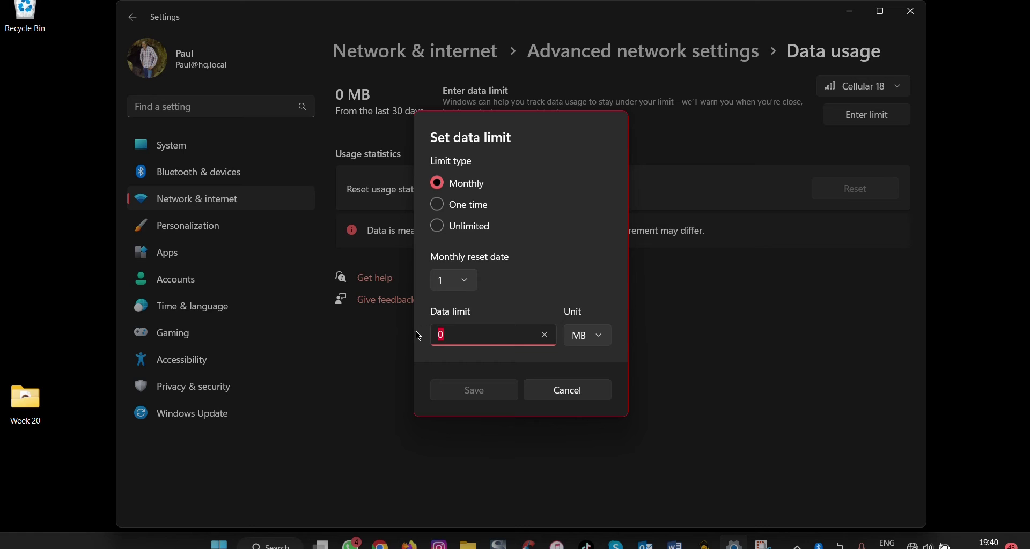
type("50")
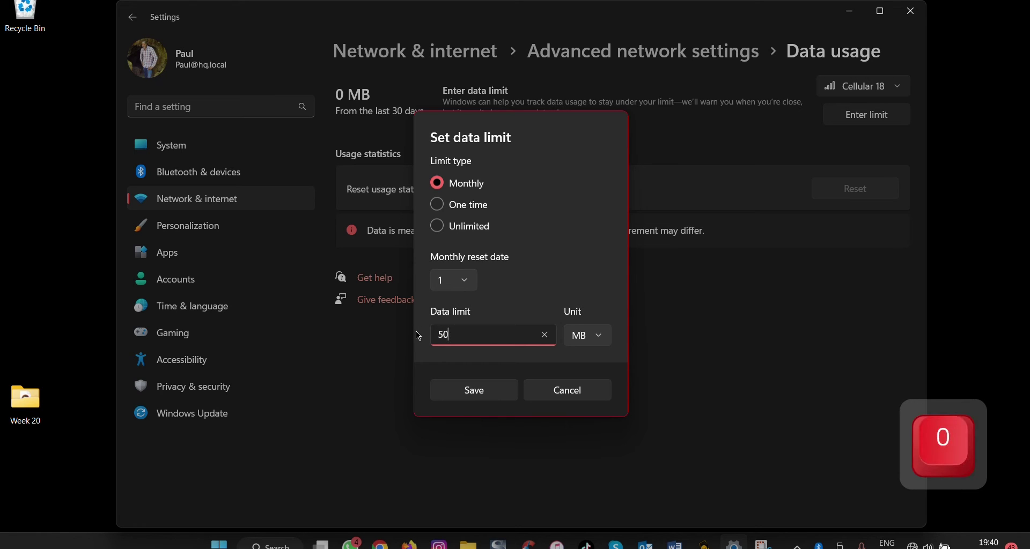
left_click(603, 336)
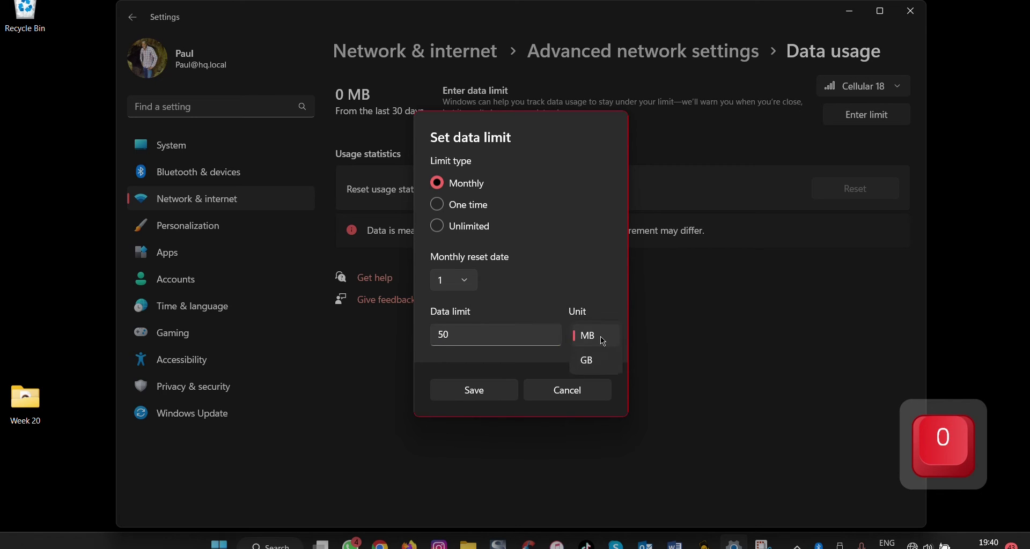
left_click(587, 365)
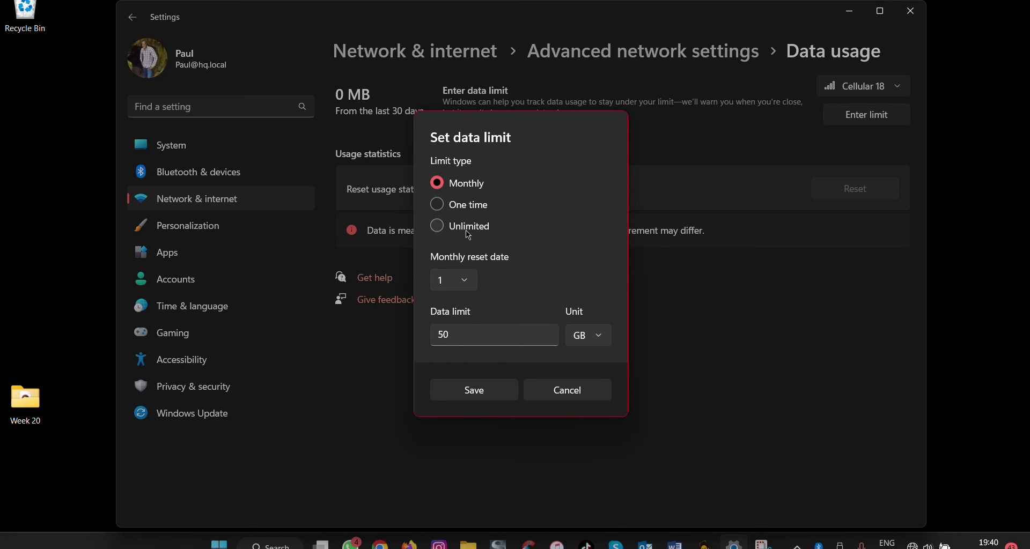
Look through the available monthly reset dates and cancel the data limit entry
left_click(469, 289)
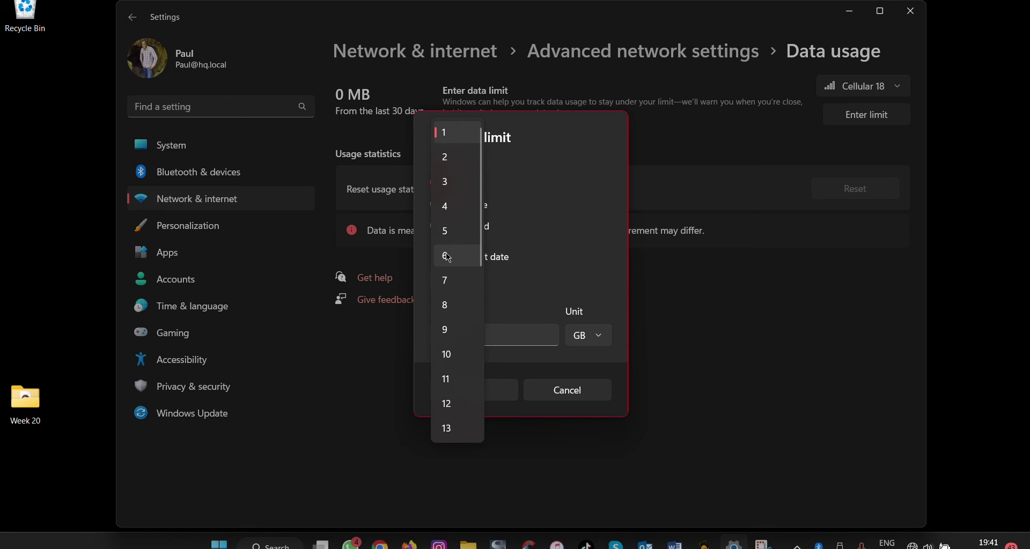
scroll(450, 258, "down", 2)
scroll(450, 258, "up", 2)
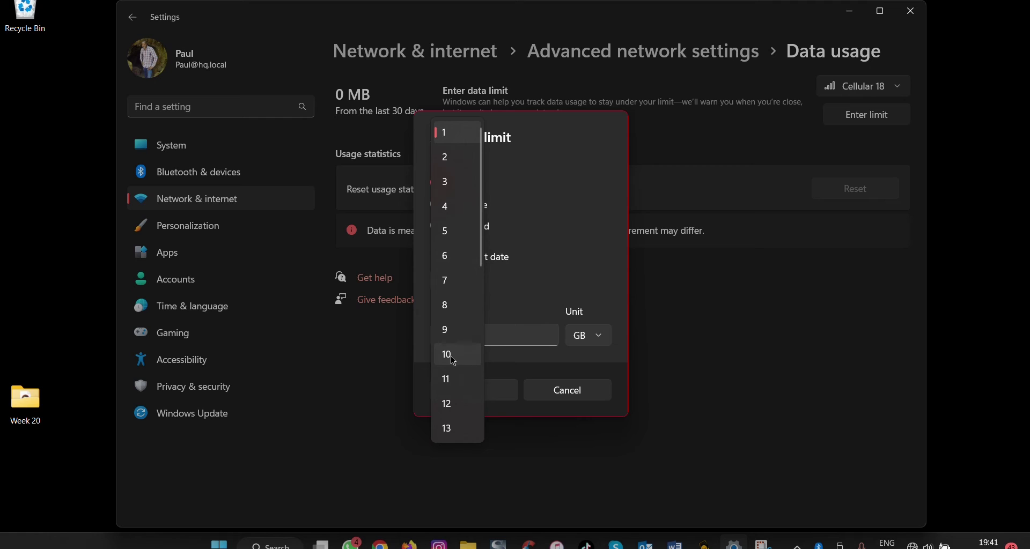
left_click(567, 288)
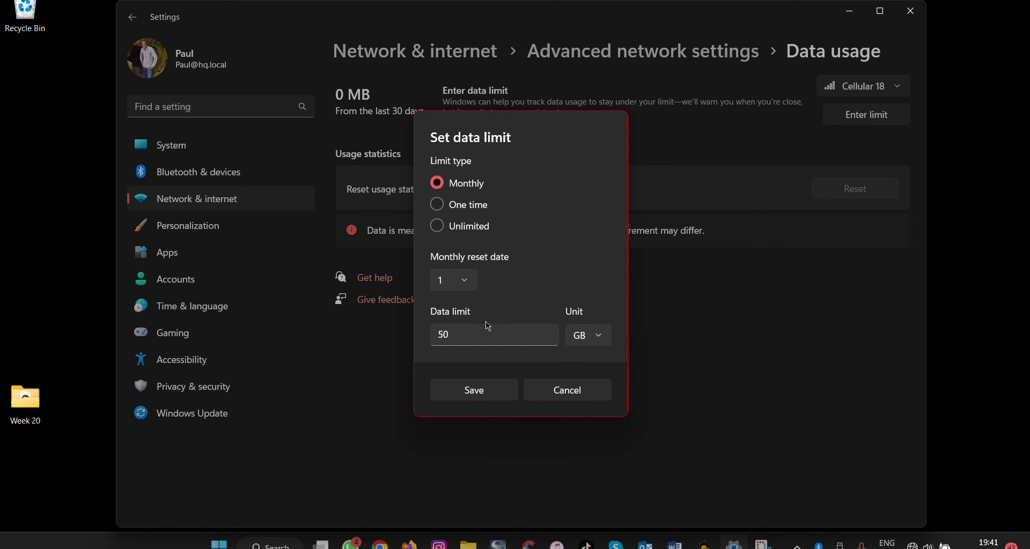
left_click(581, 398)
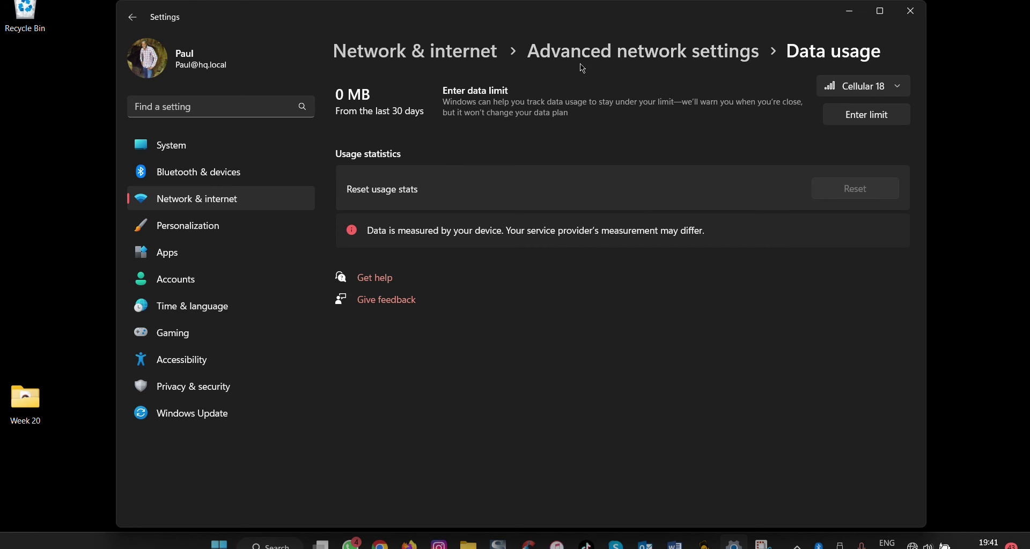
Return to Advanced network settings and open Hardware and connection properties to view the adapters' details
left_click(618, 50)
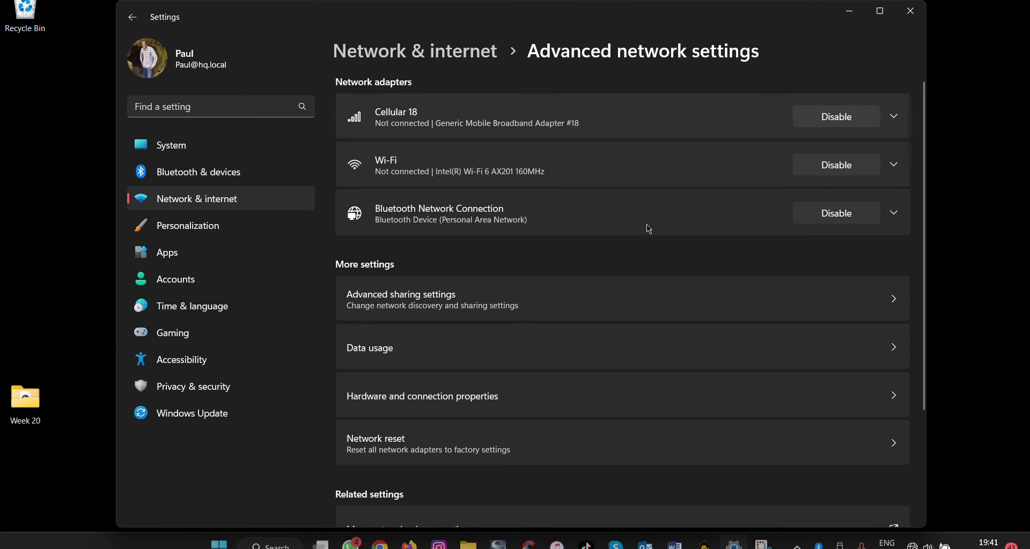
scroll(601, 311, "down", 2)
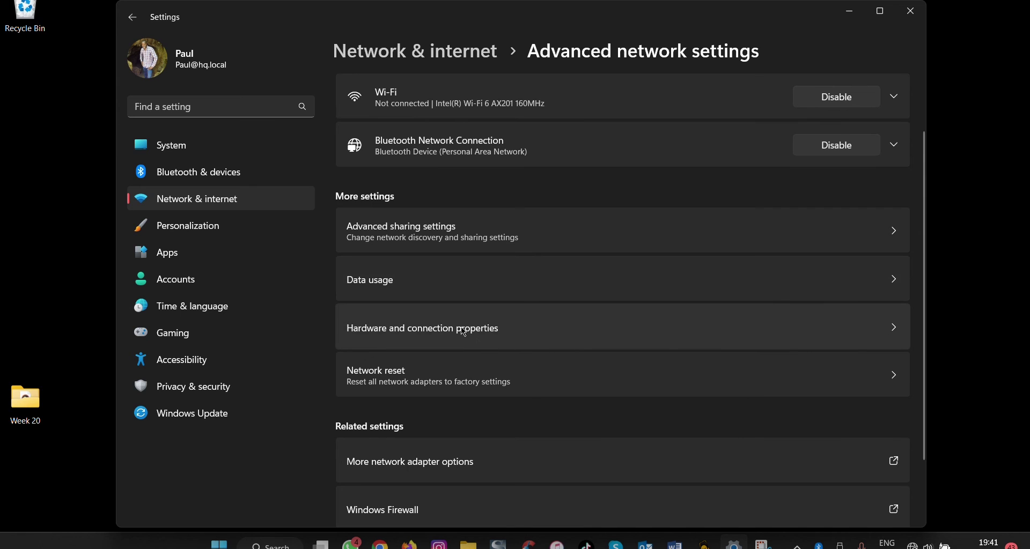
left_click(515, 329)
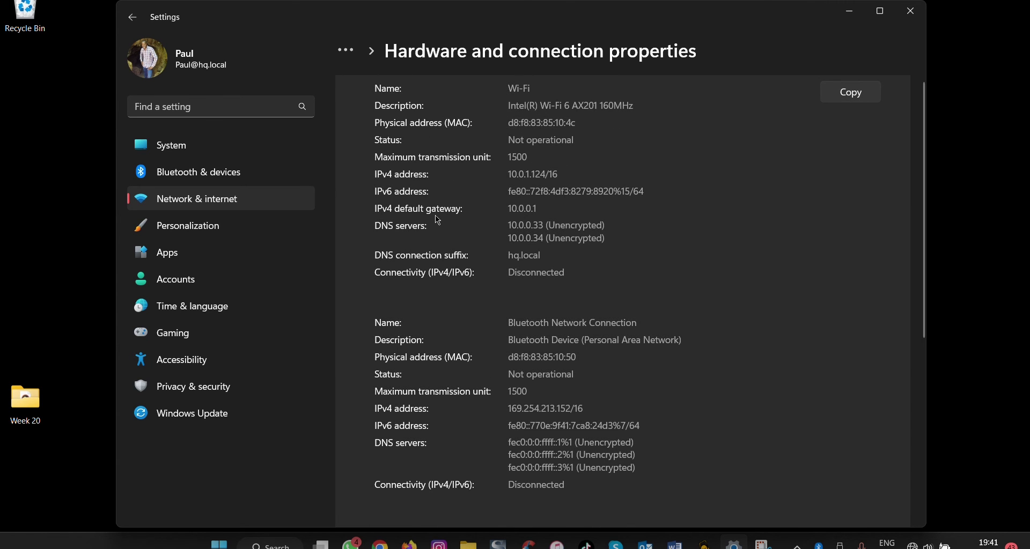
Read through the hardware and connection properties of the Wi-Fi, Bluetooth and Cellular 18 adapters and the proxy entry
scroll(549, 167, "down", 9)
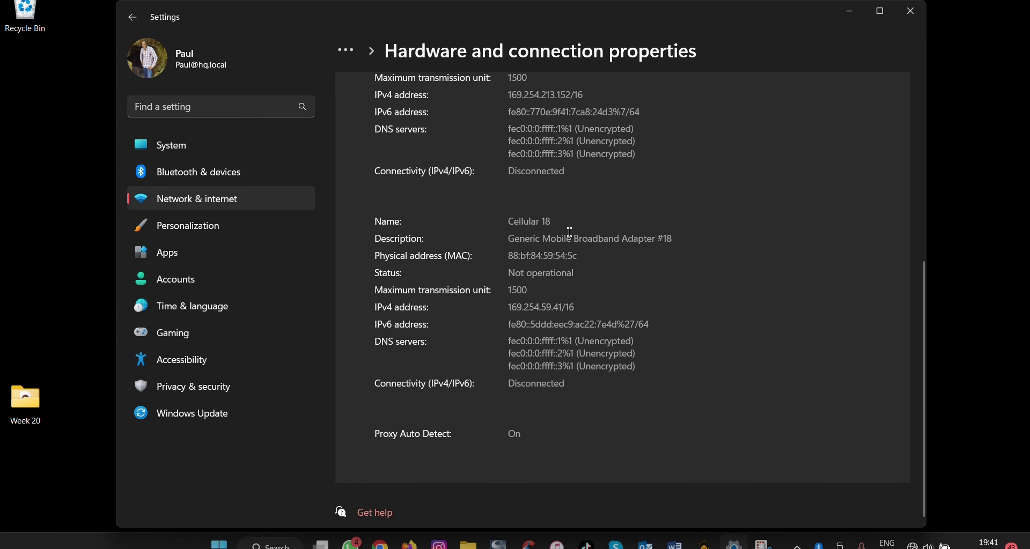
scroll(623, 240, "up", 4)
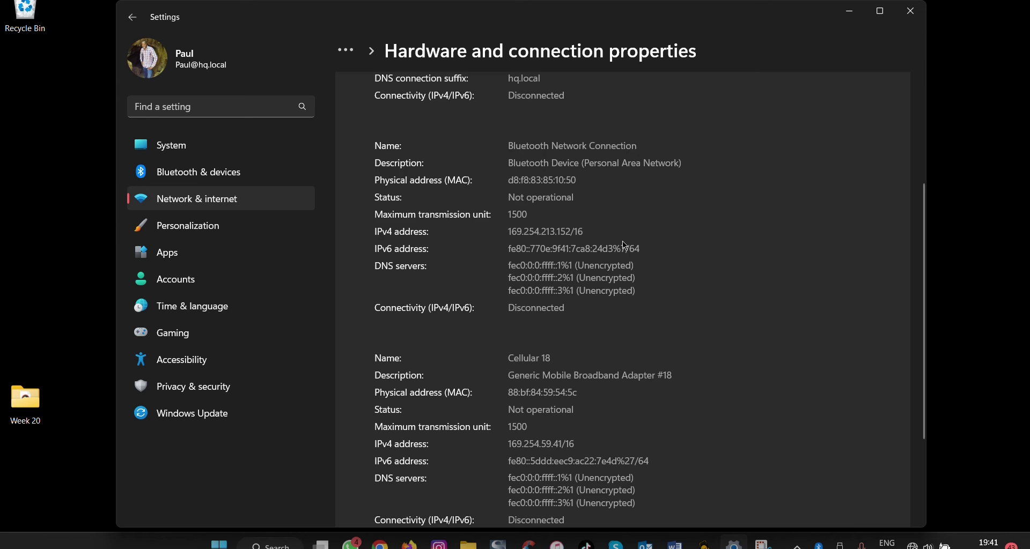
scroll(623, 240, "up", 5)
scroll(617, 237, "down", 9)
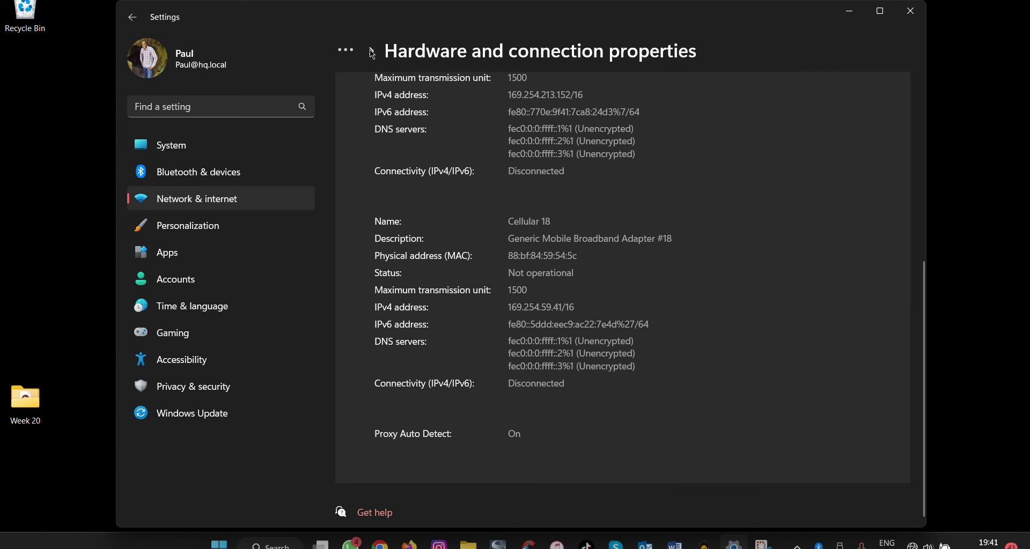
Go back through Network & internet to Advanced network settings, view the Network reset page without resetting, and leave it
left_click(348, 54)
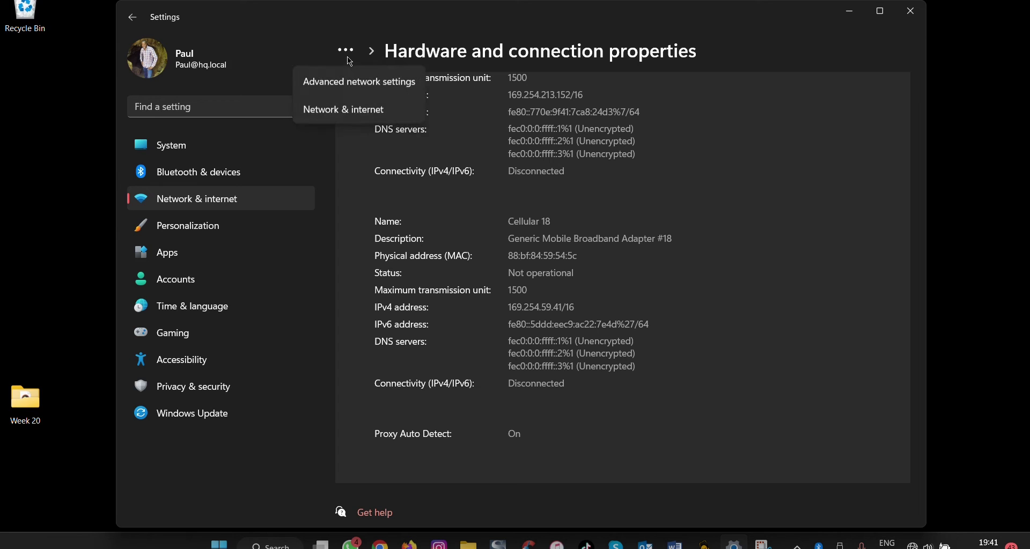
left_click(359, 109)
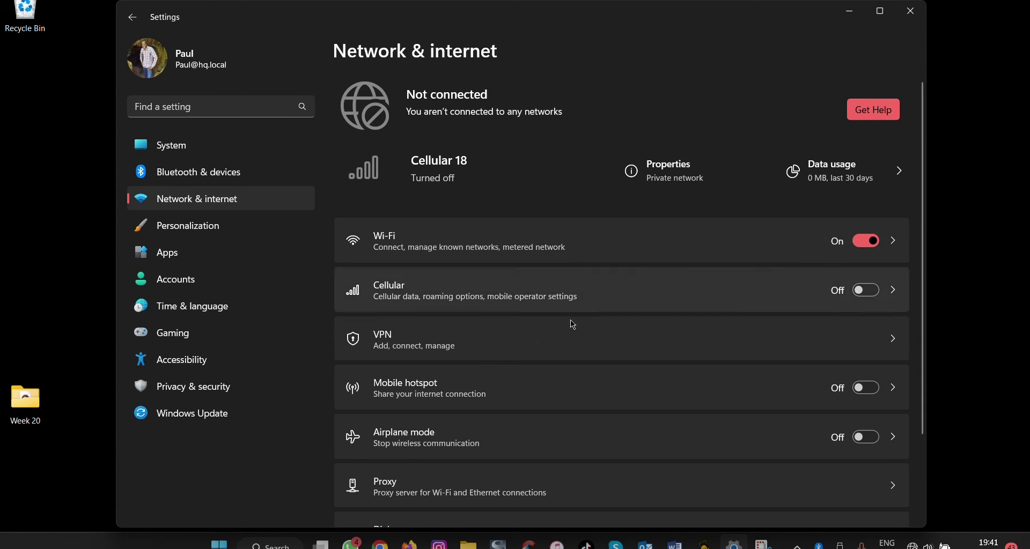
scroll(571, 322, "down", 2)
left_click(571, 478)
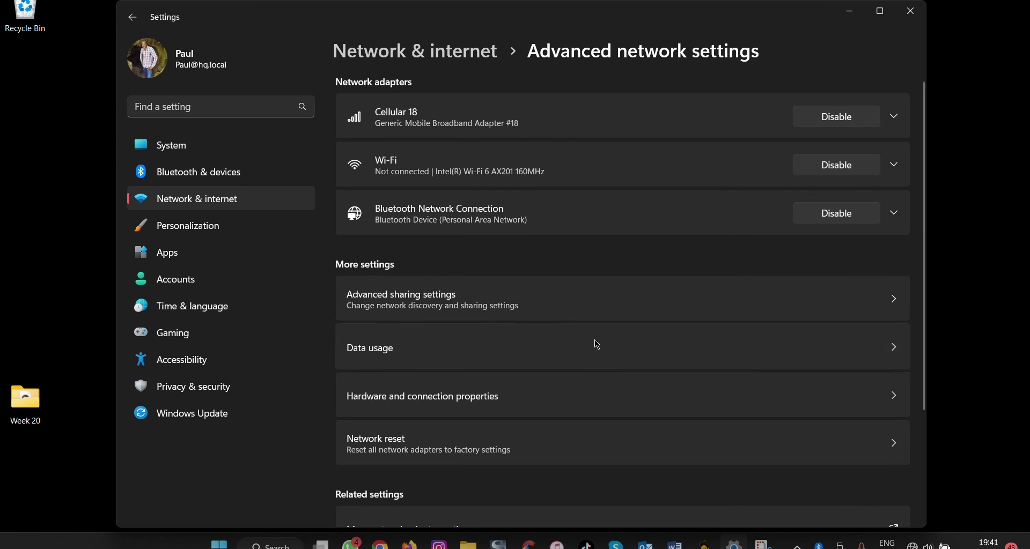
left_click(483, 459)
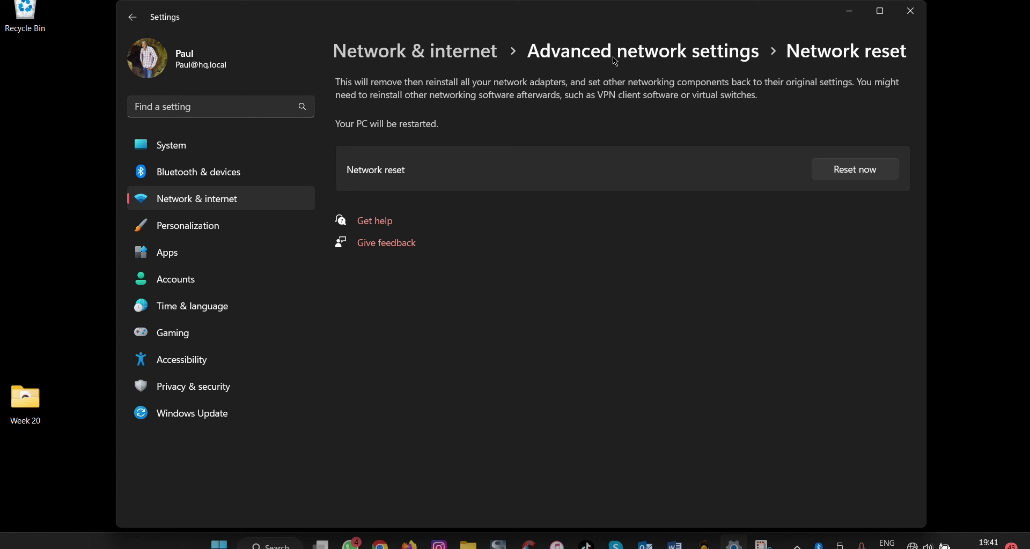
left_click(593, 54)
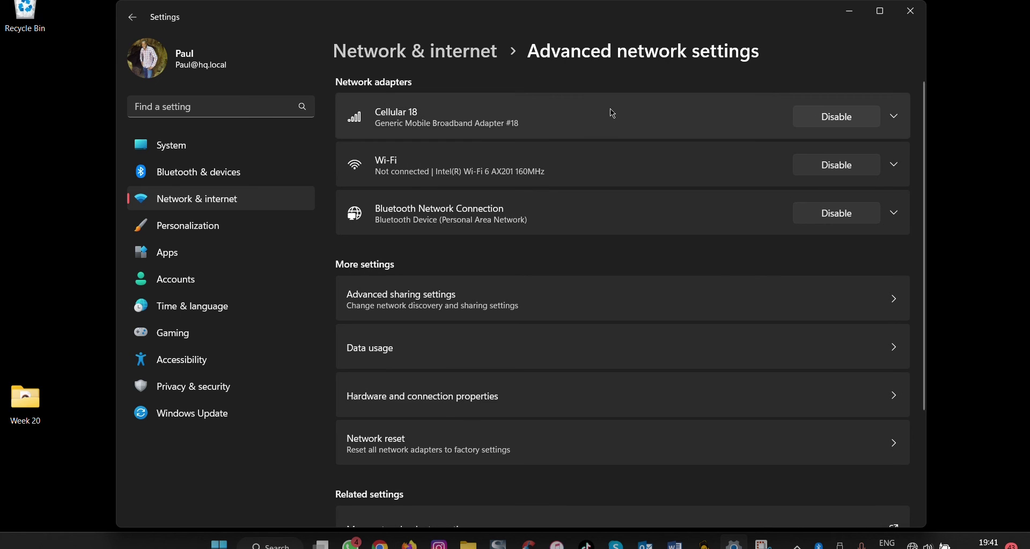
Open More network adapter options, inspect the commands available for the Wi-Fi, Cellular 18 and Bluetooth connections, and close the window
scroll(612, 129, "down", 5)
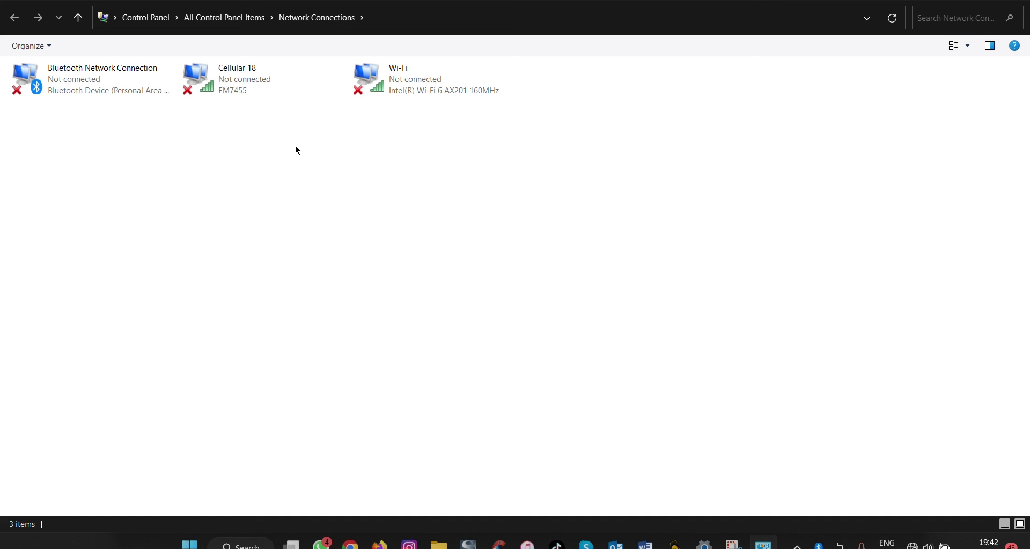
left_click(408, 87)
right_click(409, 87)
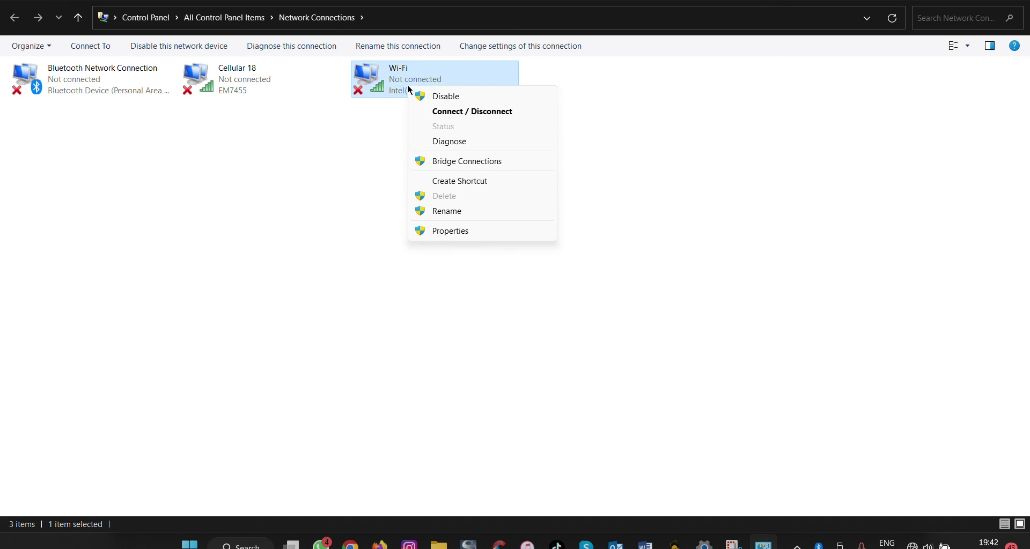
right_click(213, 65)
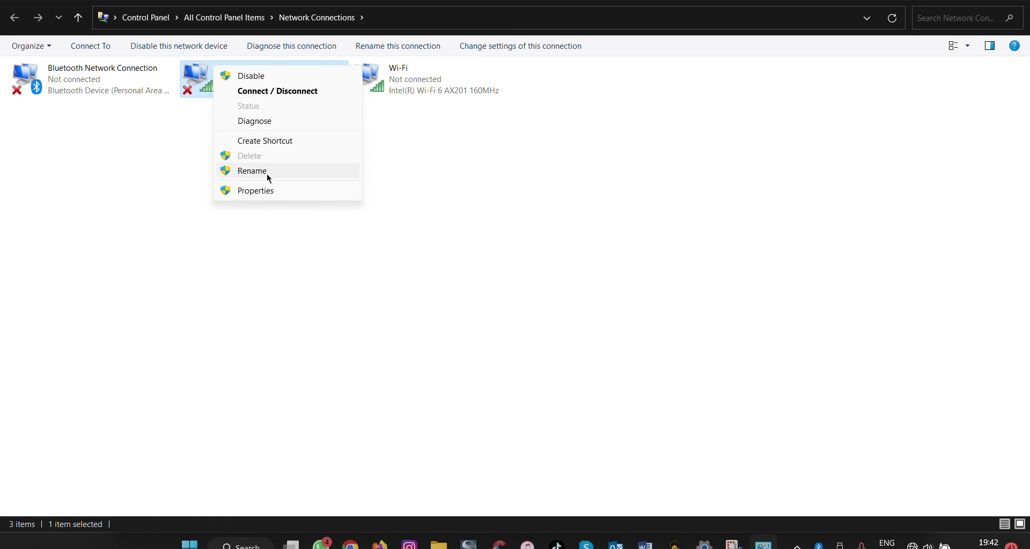
right_click(77, 83)
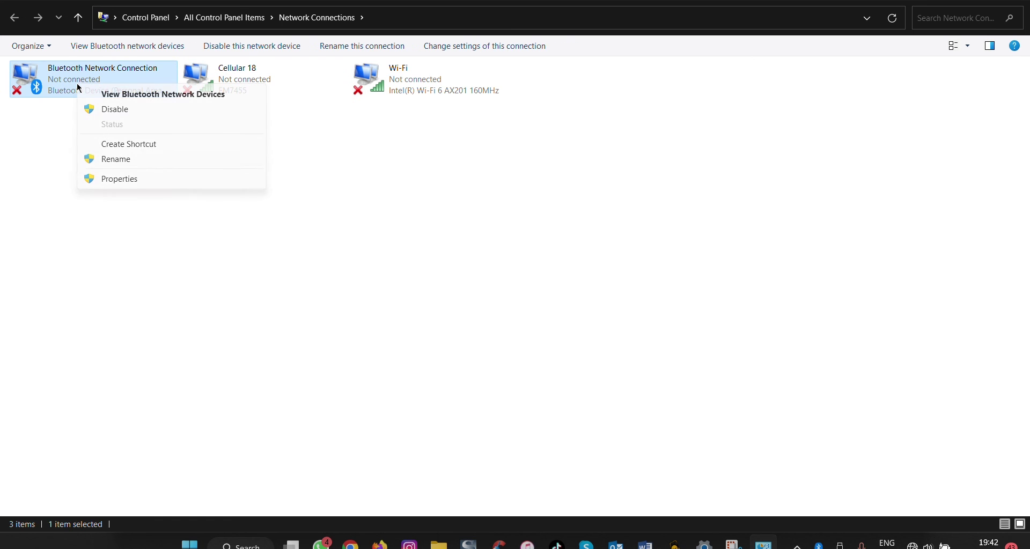
left_click(164, 196)
left_click(1025, 5)
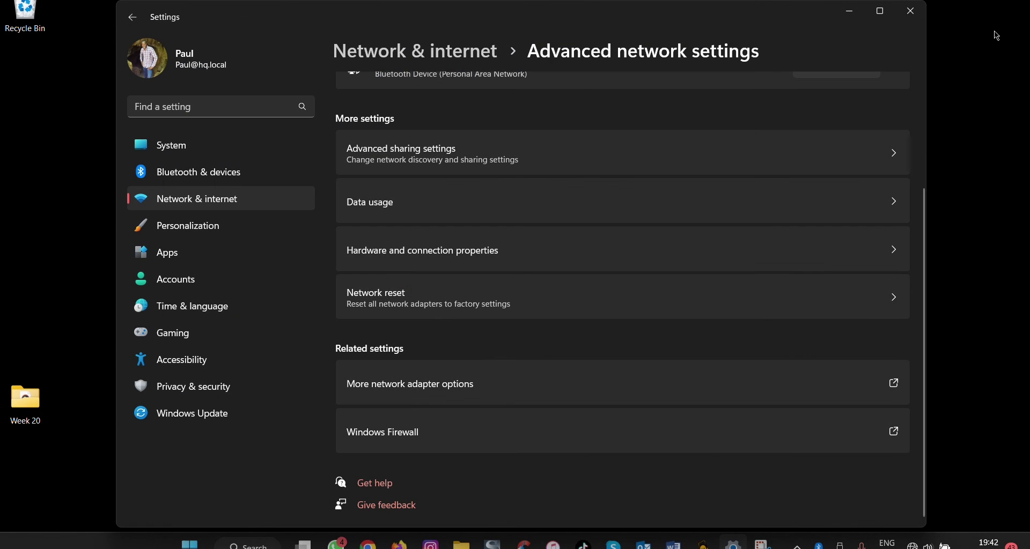
View the Windows Firewall network protection page, close it and return to the Network & internet page
left_click(721, 439)
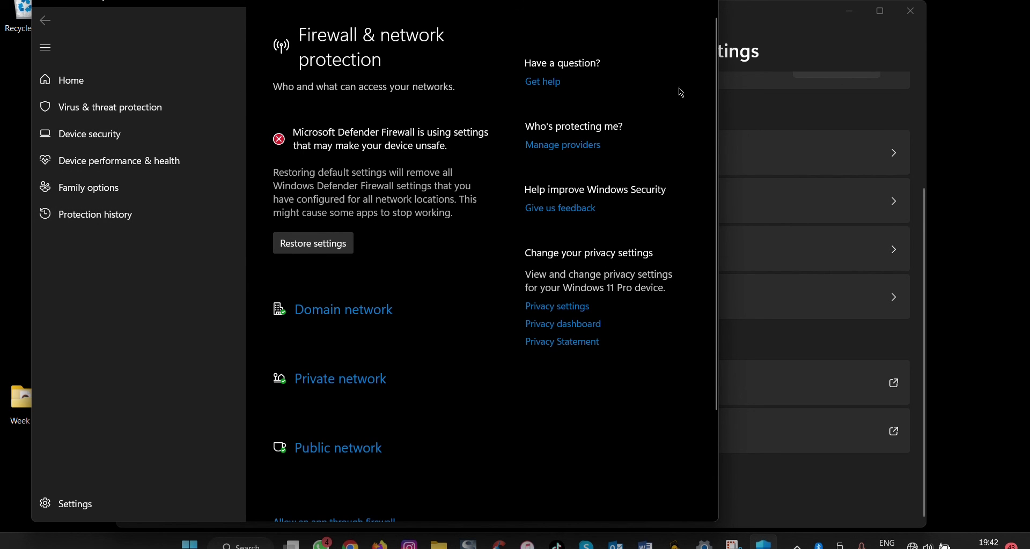
left_click(702, 5)
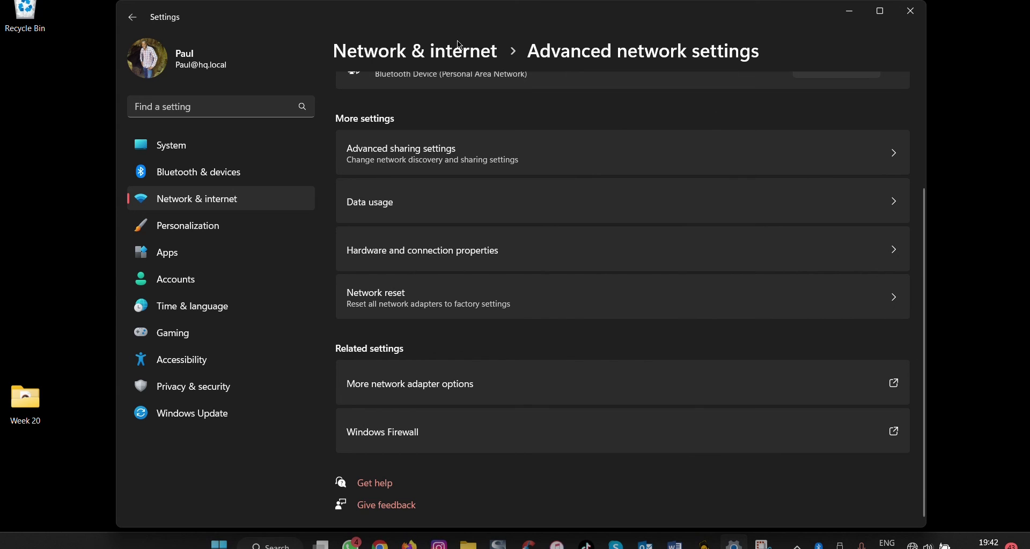
left_click(437, 54)
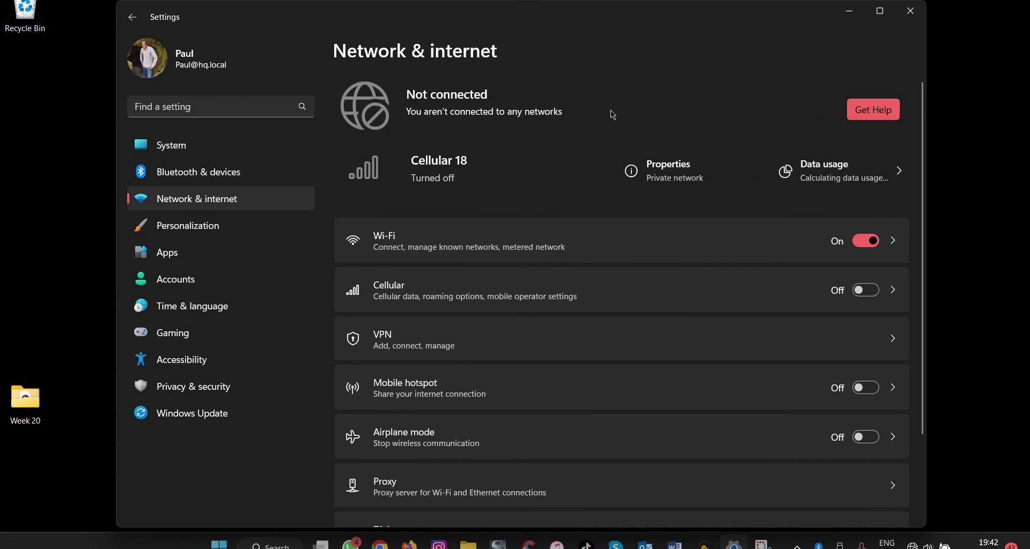